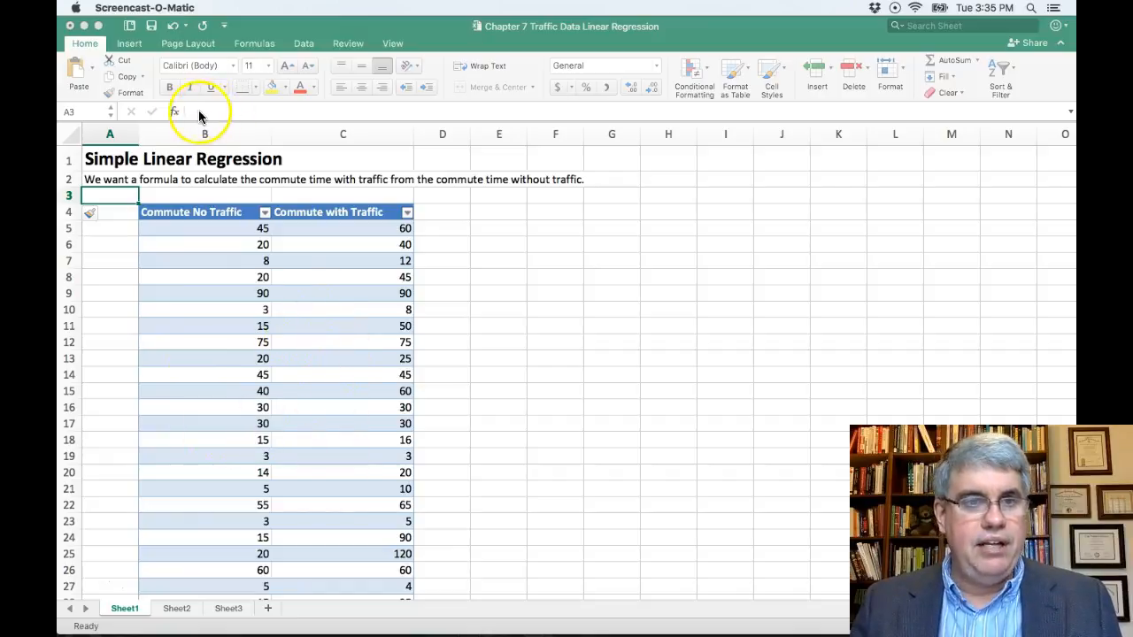
# Insert a scatter chart of the commute table's two columns and place it beside the table, clear of the data.
pyautogui.click(185, 231)
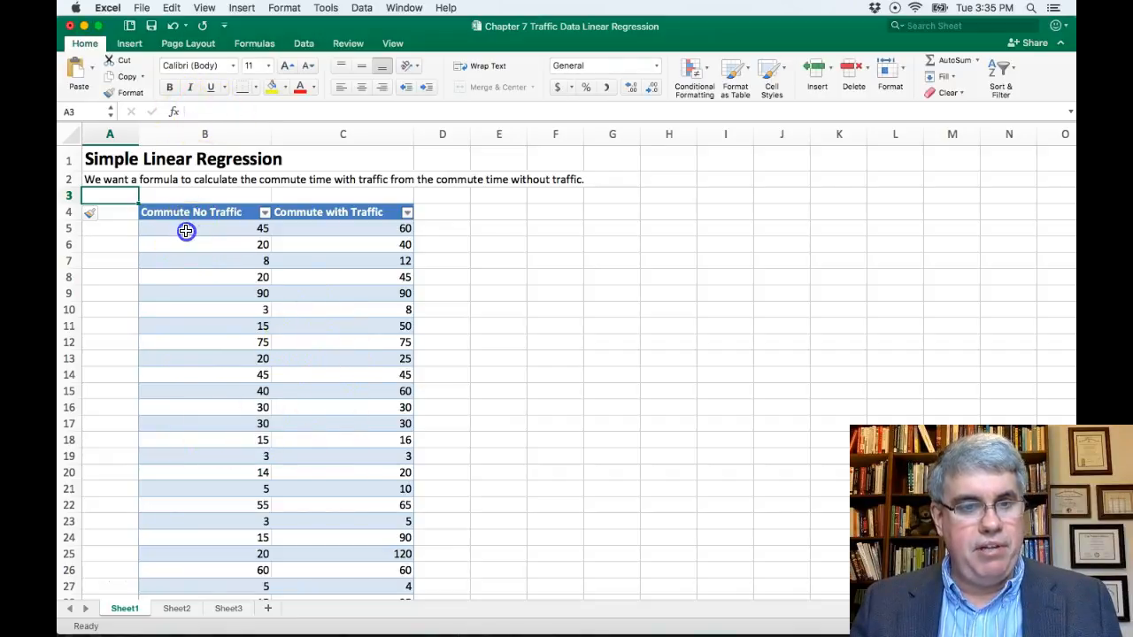
pyautogui.click(185, 231)
pyautogui.click(130, 44)
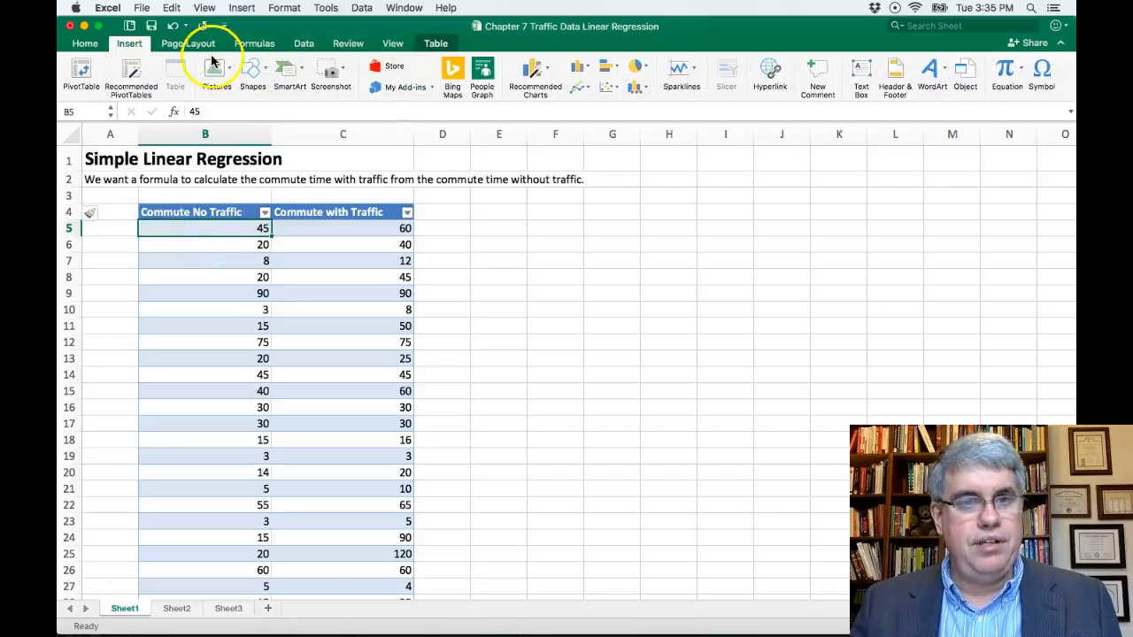
pyautogui.click(615, 93)
pyautogui.click(625, 132)
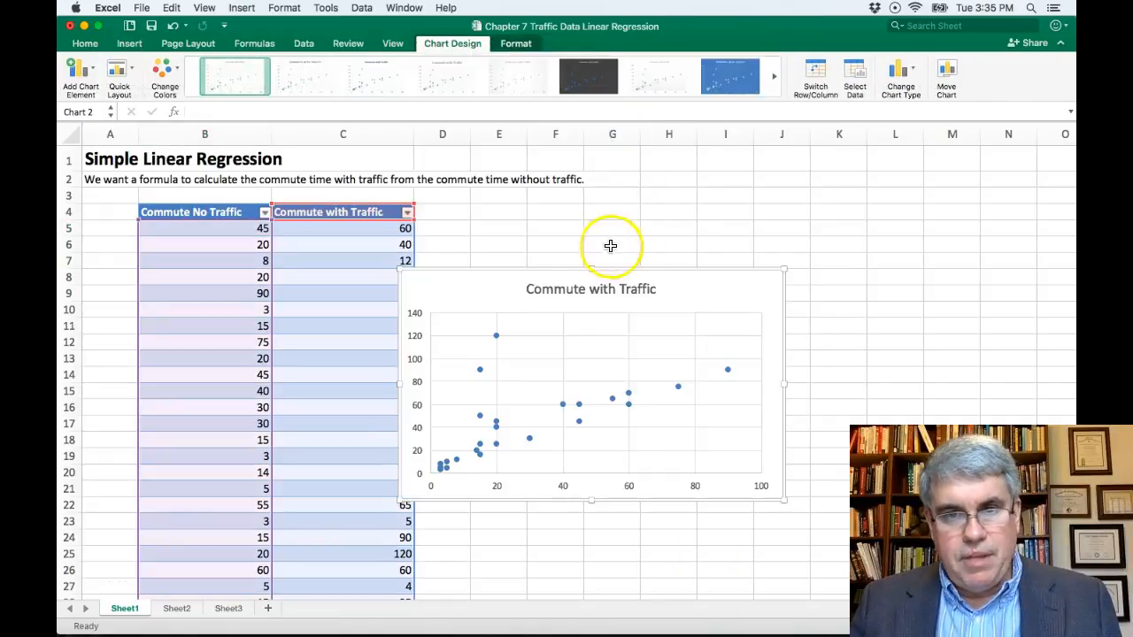
pyautogui.moveTo(551, 269); pyautogui.dragTo(626, 221)
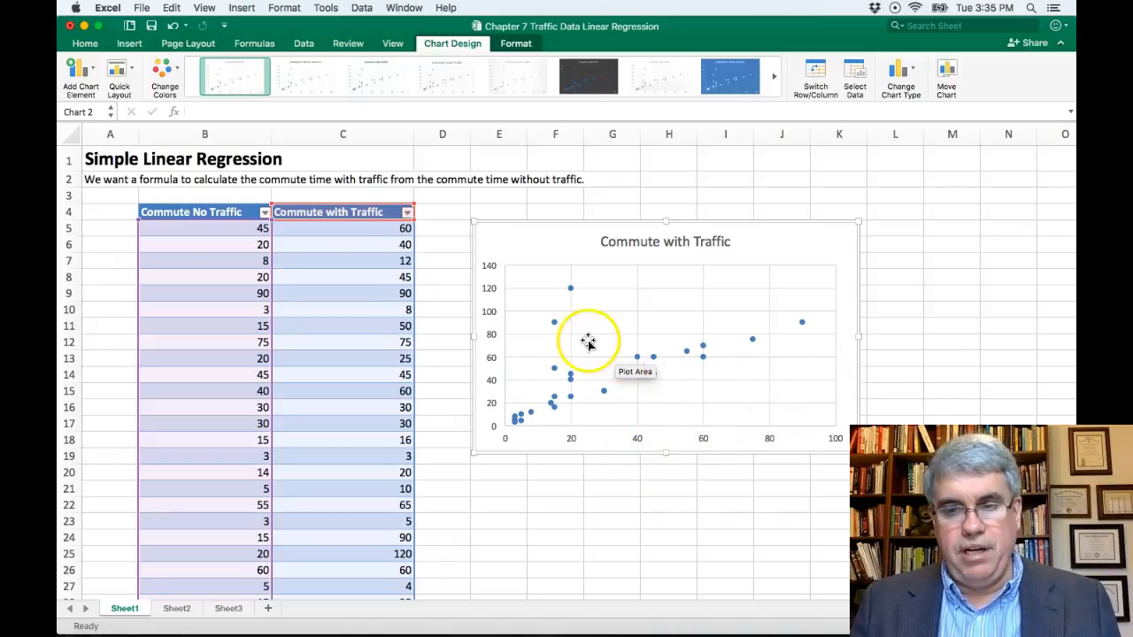
# Add a primary horizontal axis title to the scatter chart reading "Commute Time with No Traffic".
pyautogui.click(85, 69)
pyautogui.moveTo(115, 110)
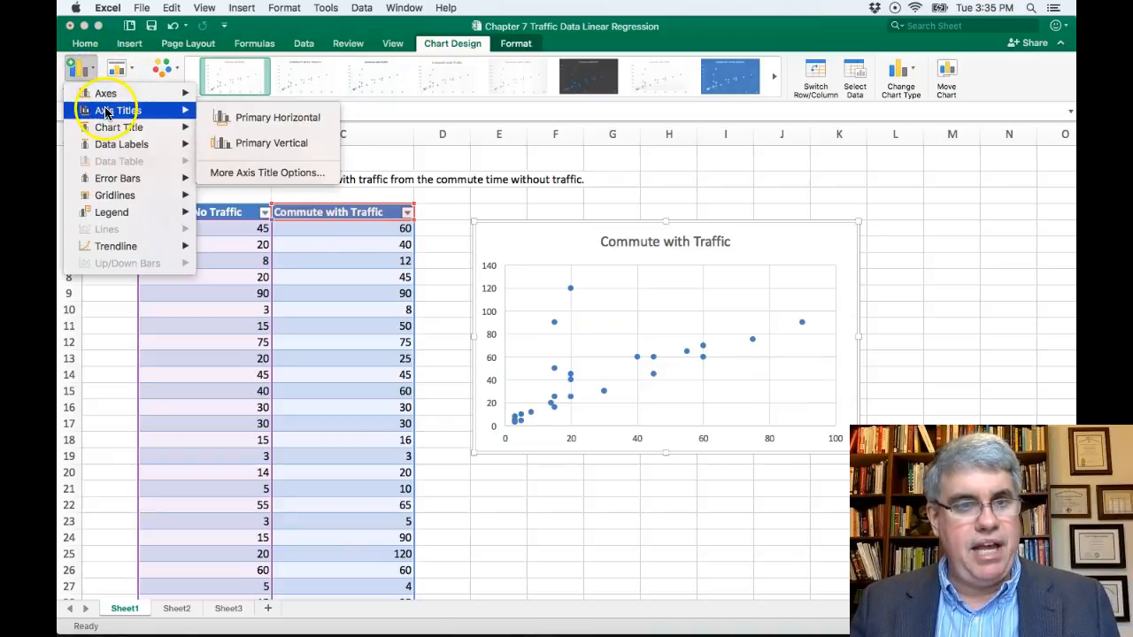
pyautogui.click(226, 117)
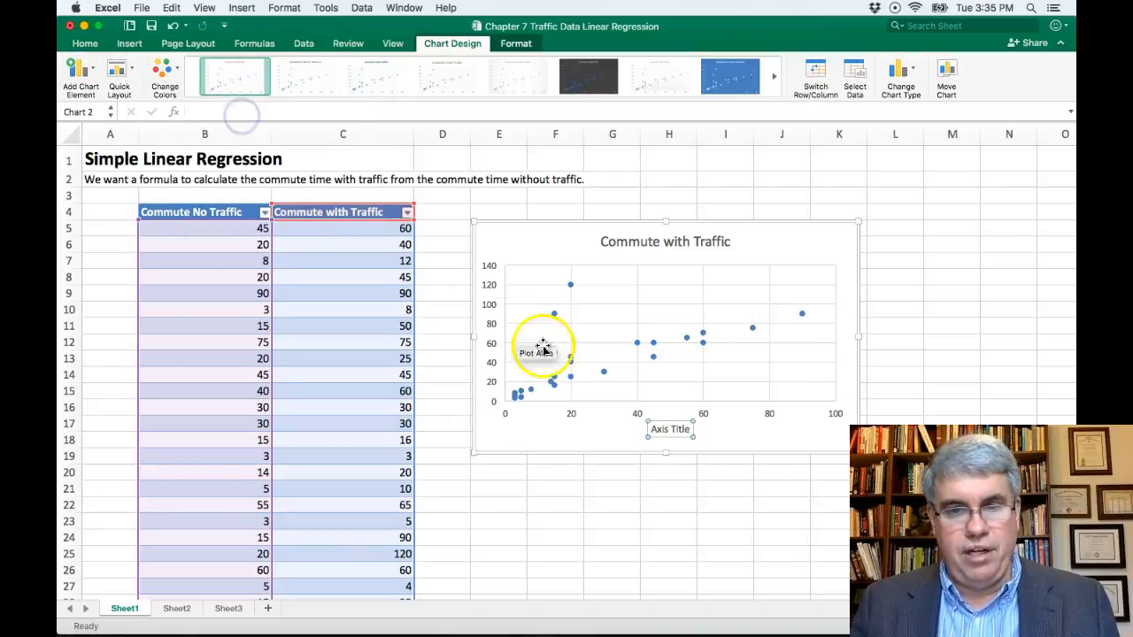
pyautogui.click(689, 430)
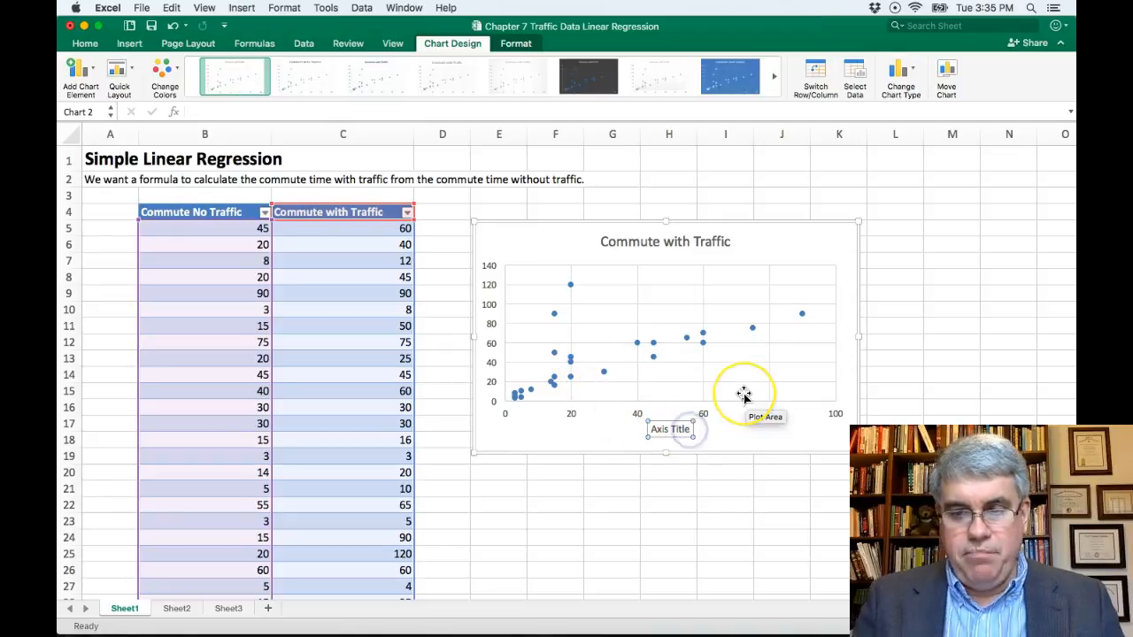
pyautogui.press('BackSpace')
pyautogui.press('BackSpace')
pyautogui.press('BackSpace')
pyautogui.press('BackSpace')
pyautogui.press('BackSpace')
pyautogui.press('BackSpace')
pyautogui.press('BackSpace')
pyautogui.press('BackSpace')
pyautogui.press('BackSpace')
pyautogui.press('BackSpace')
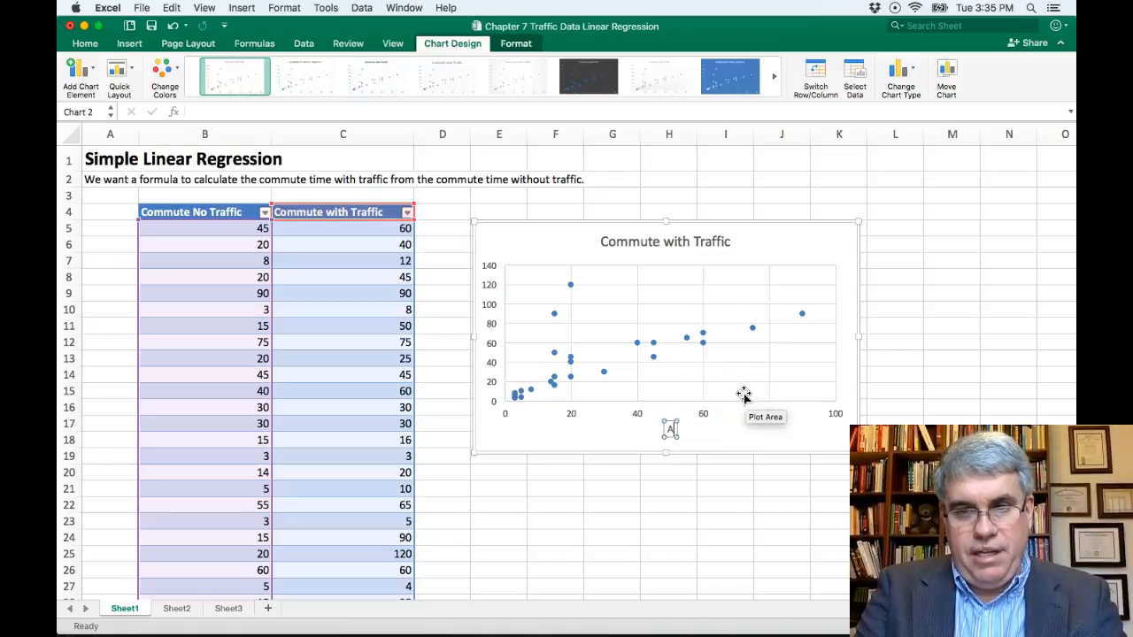
pyautogui.write('Commute')
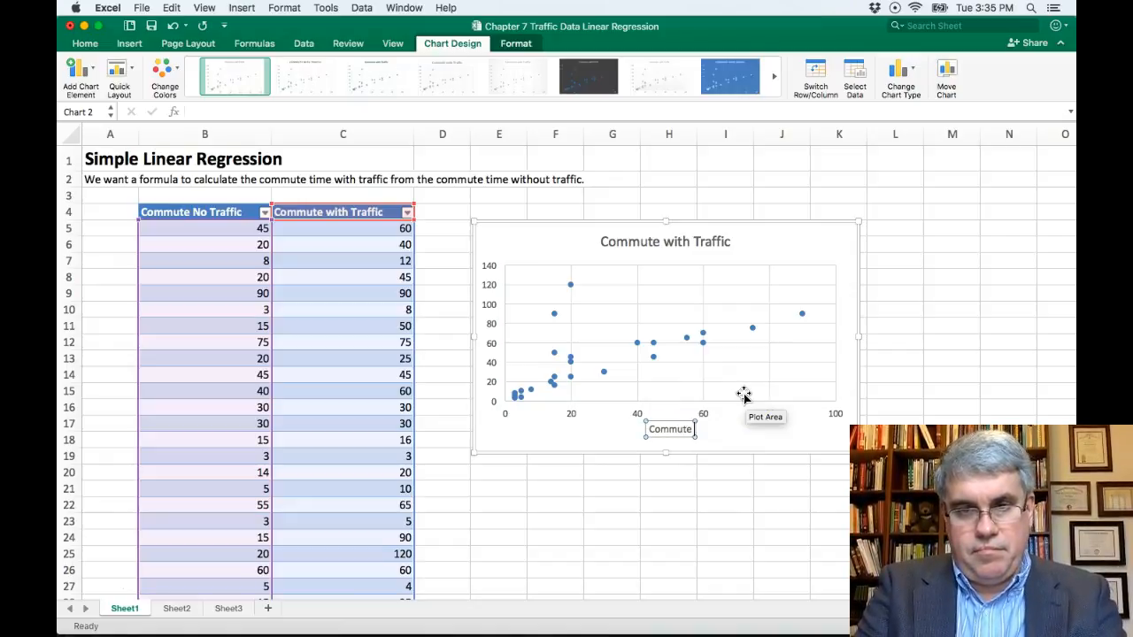
pyautogui.write(' Time wi')
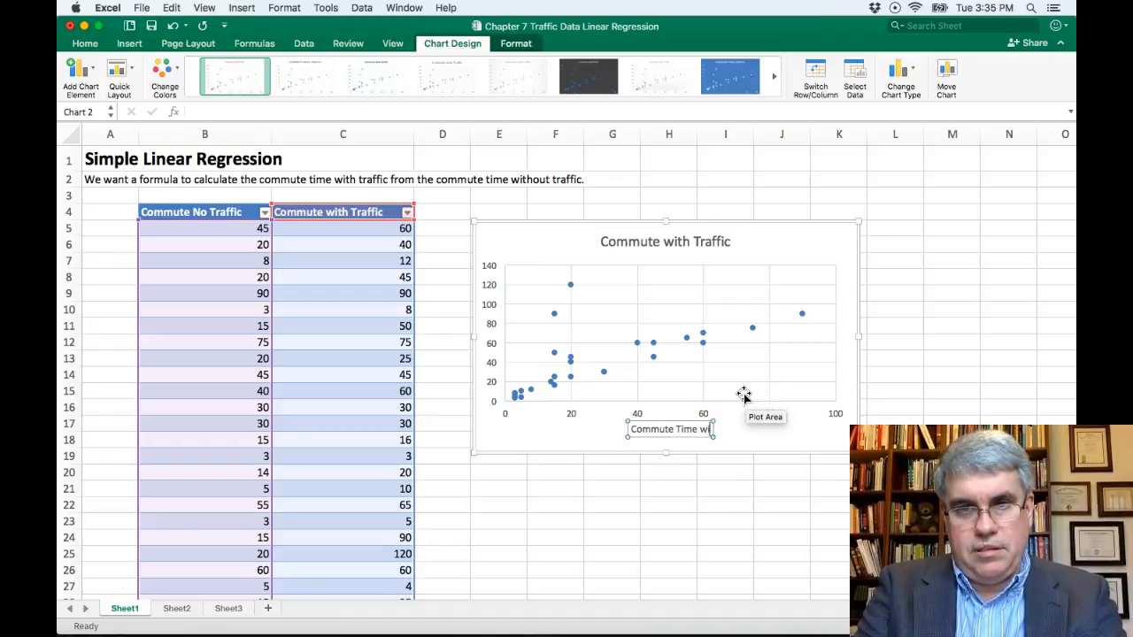
pyautogui.write('th No Traffic')
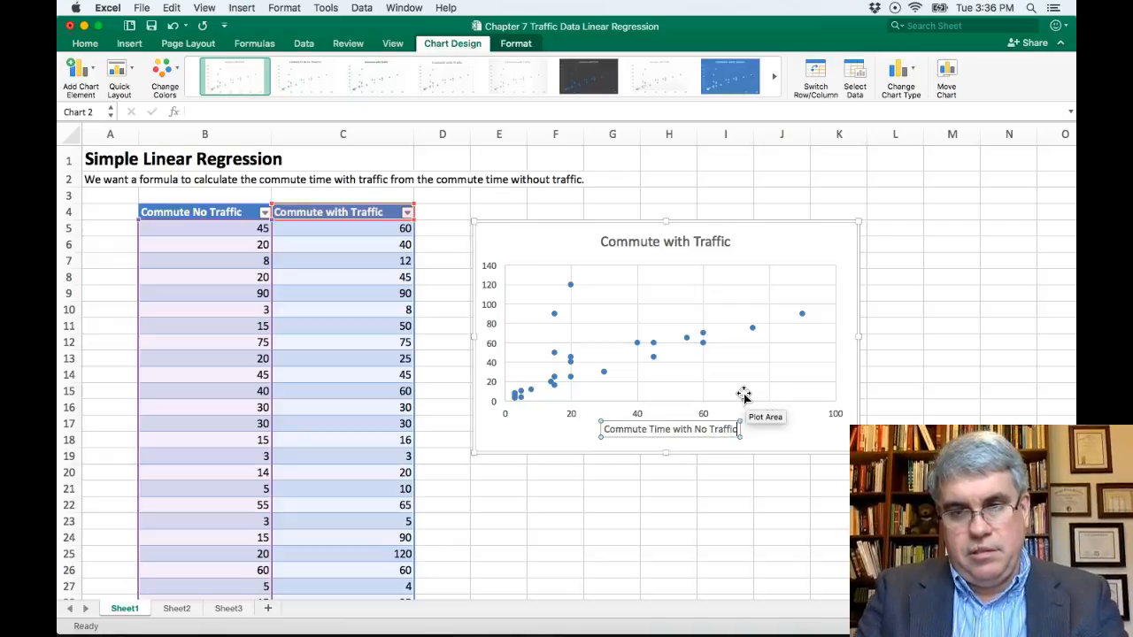
pyautogui.click(494, 429)
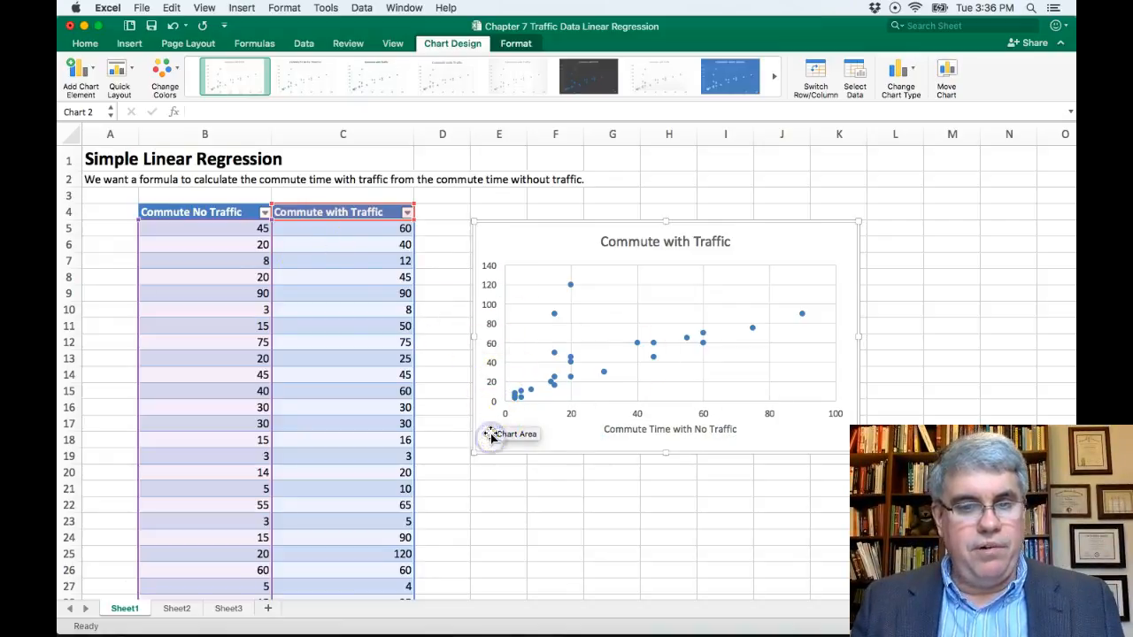
# Add a primary vertical axis title to the scatter chart reading "Commute Time with Traffic".
pyautogui.click(87, 78)
pyautogui.moveTo(104, 111)
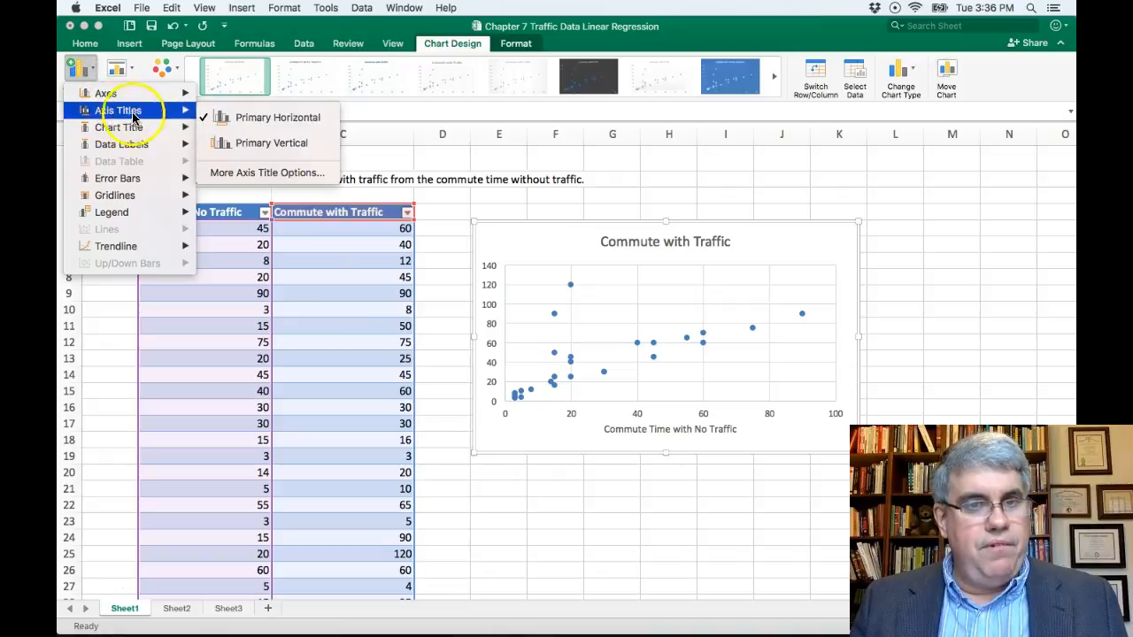
pyautogui.click(235, 142)
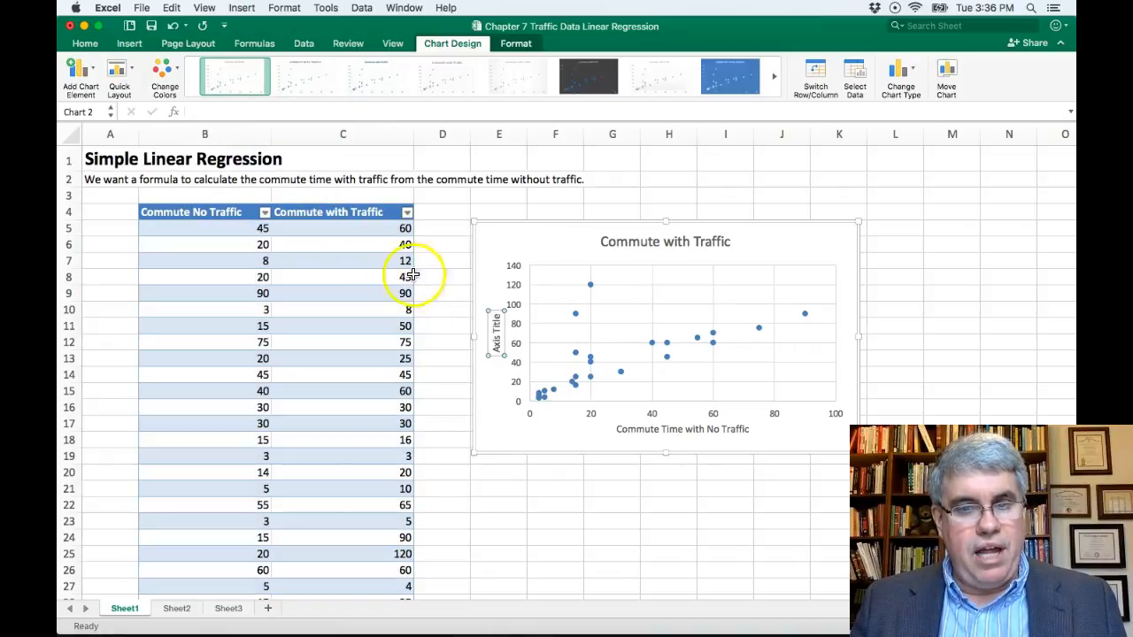
pyautogui.click(498, 317)
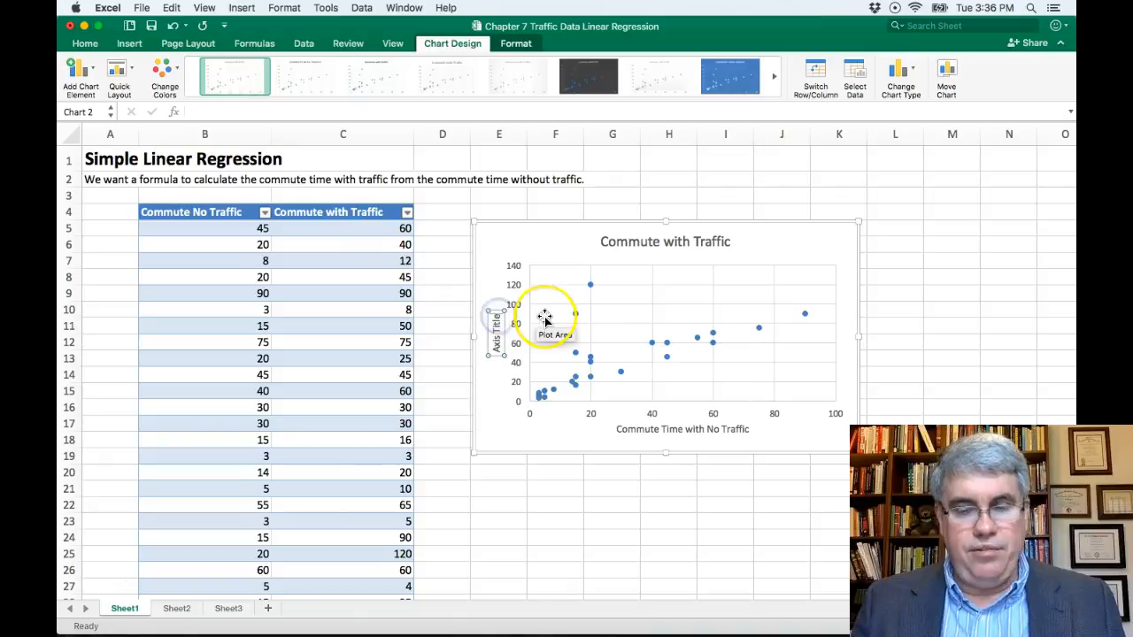
pyautogui.press('BackSpace')
pyautogui.press('BackSpace')
pyautogui.press('BackSpace')
pyautogui.press('BackSpace')
pyautogui.press('BackSpace')
pyautogui.press('BackSpace')
pyautogui.press('BackSpace')
pyautogui.press('BackSpace')
pyautogui.press('BackSpace')
pyautogui.press('BackSpace')
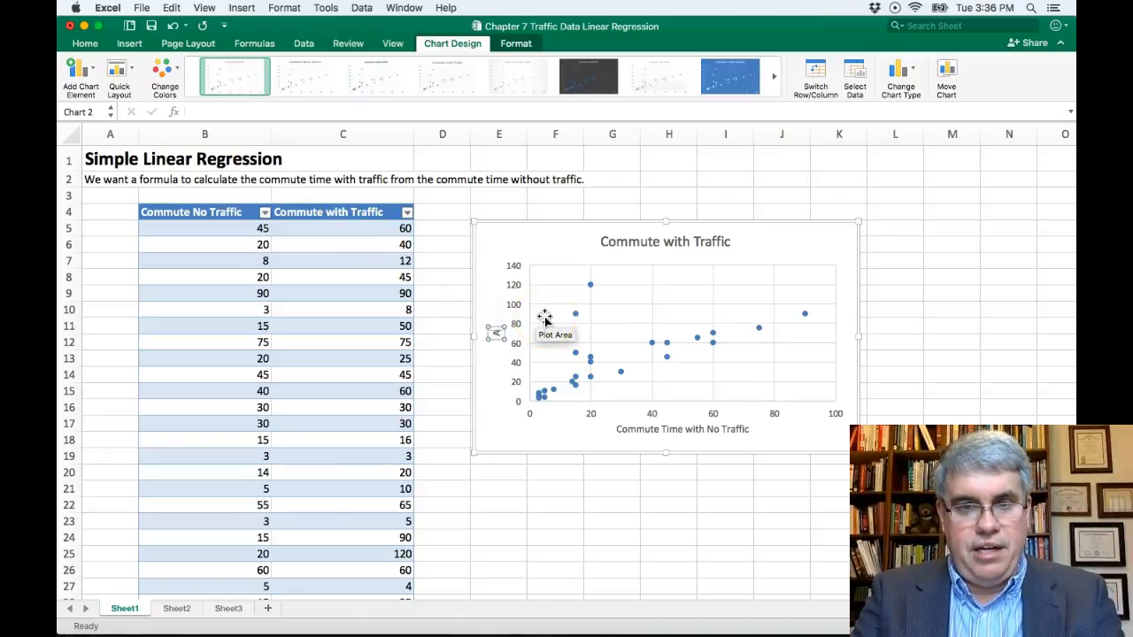
pyautogui.write('Com')
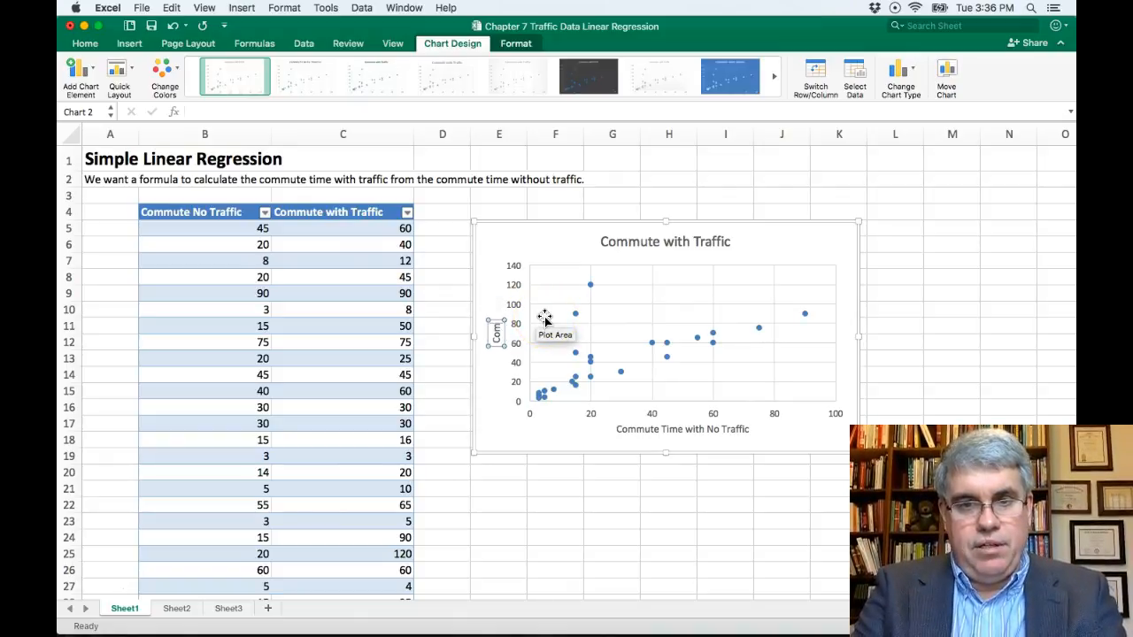
pyautogui.write('mute T')
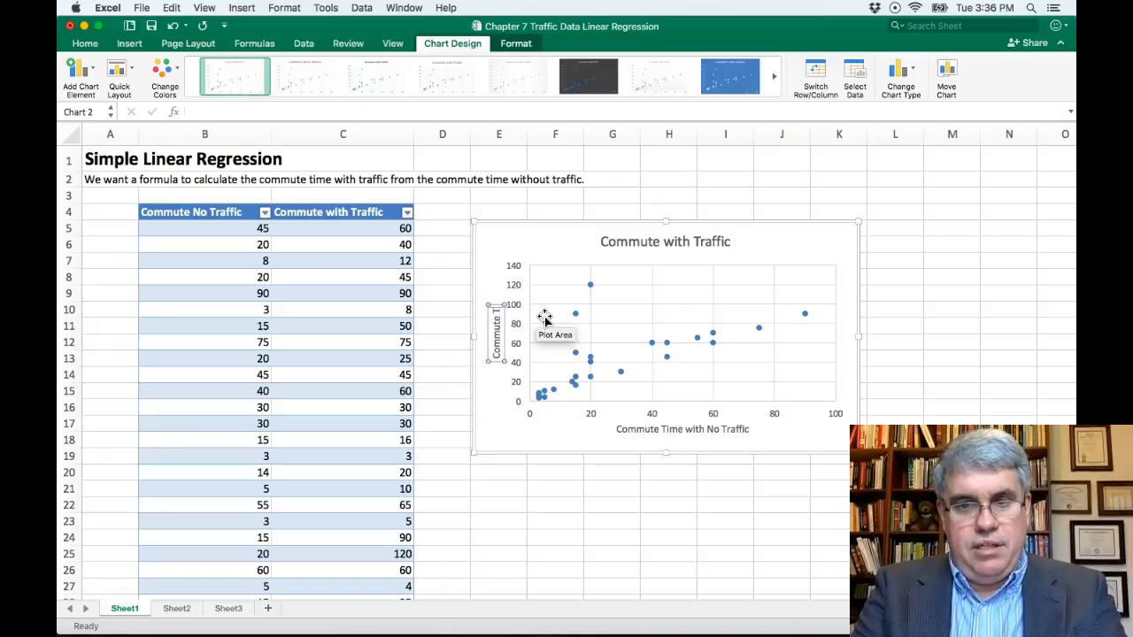
pyautogui.write('ime with')
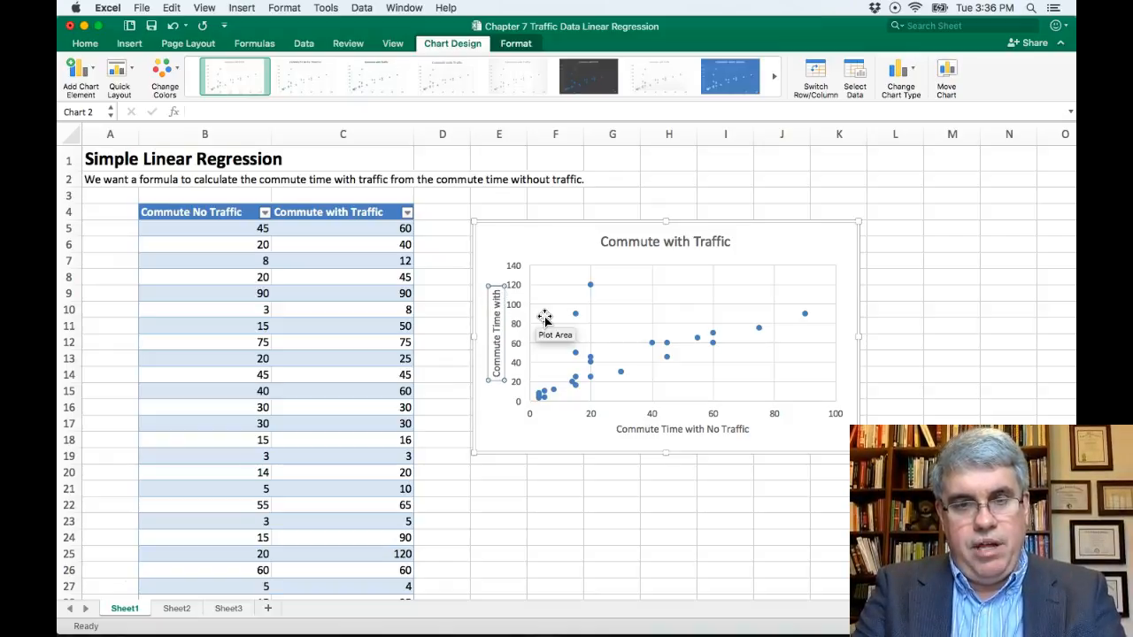
pyautogui.write(' Traffic')
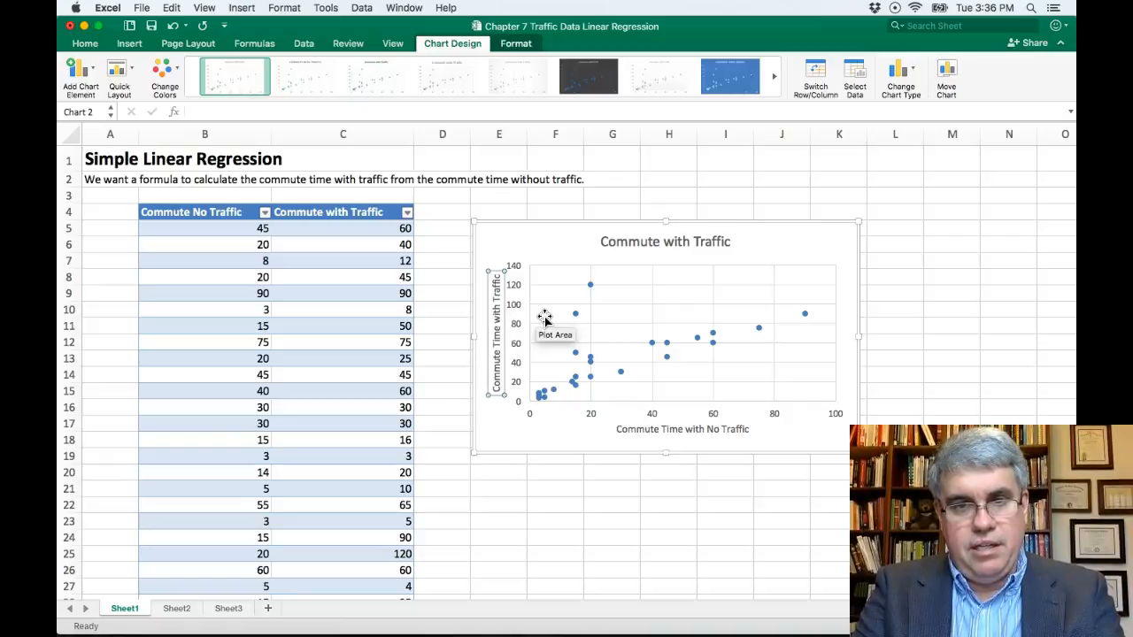
pyautogui.press('BackSpace')
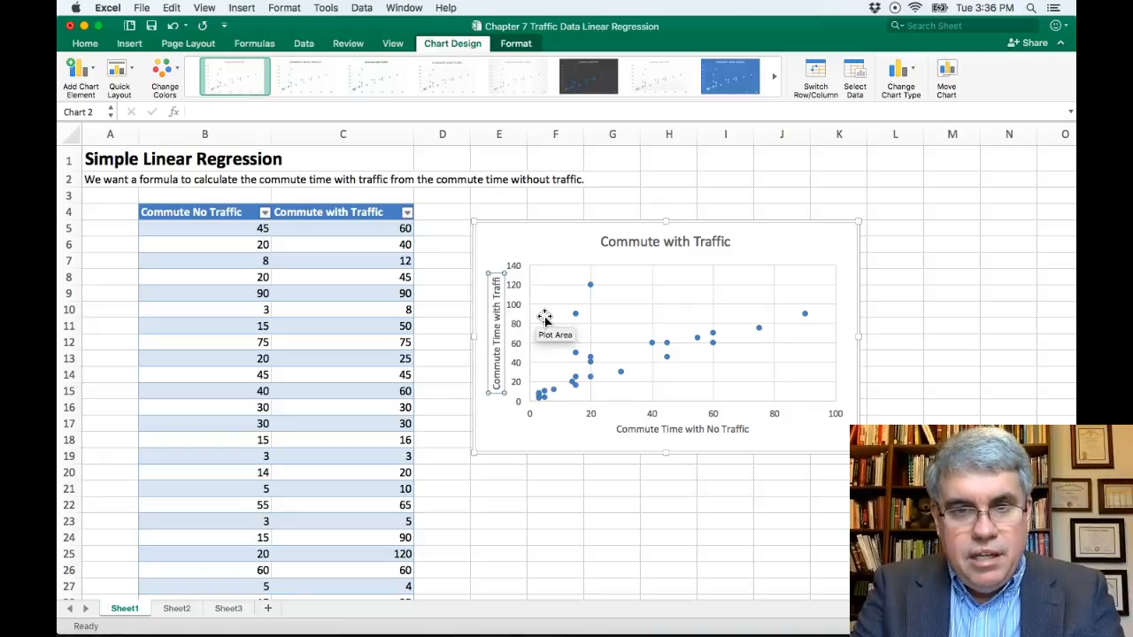
pyautogui.write('c')
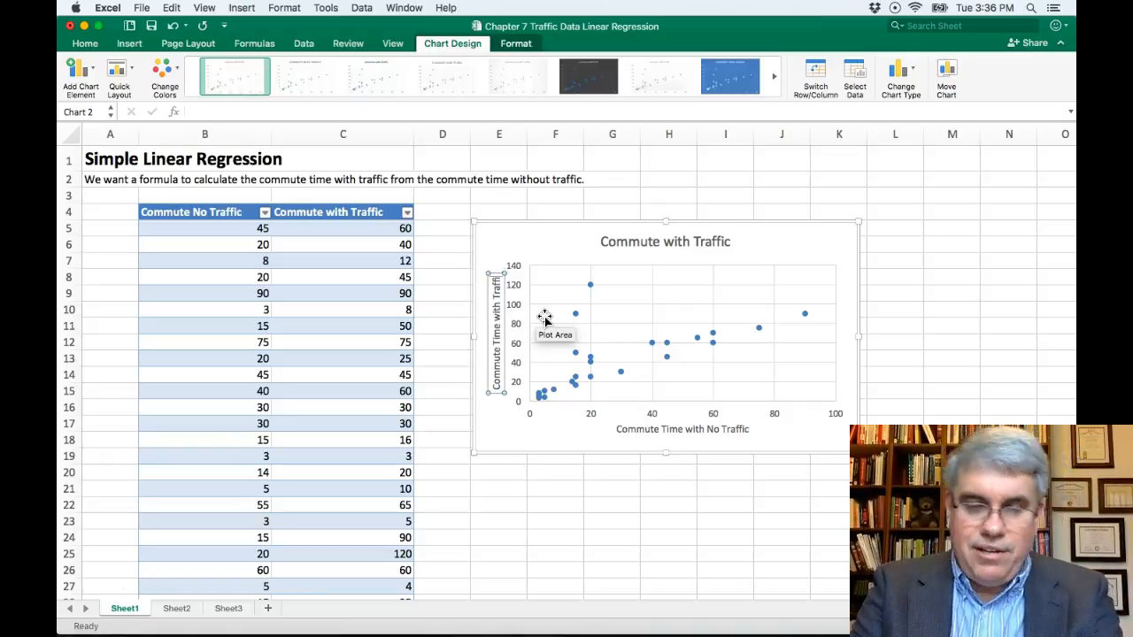
pyautogui.click(536, 438)
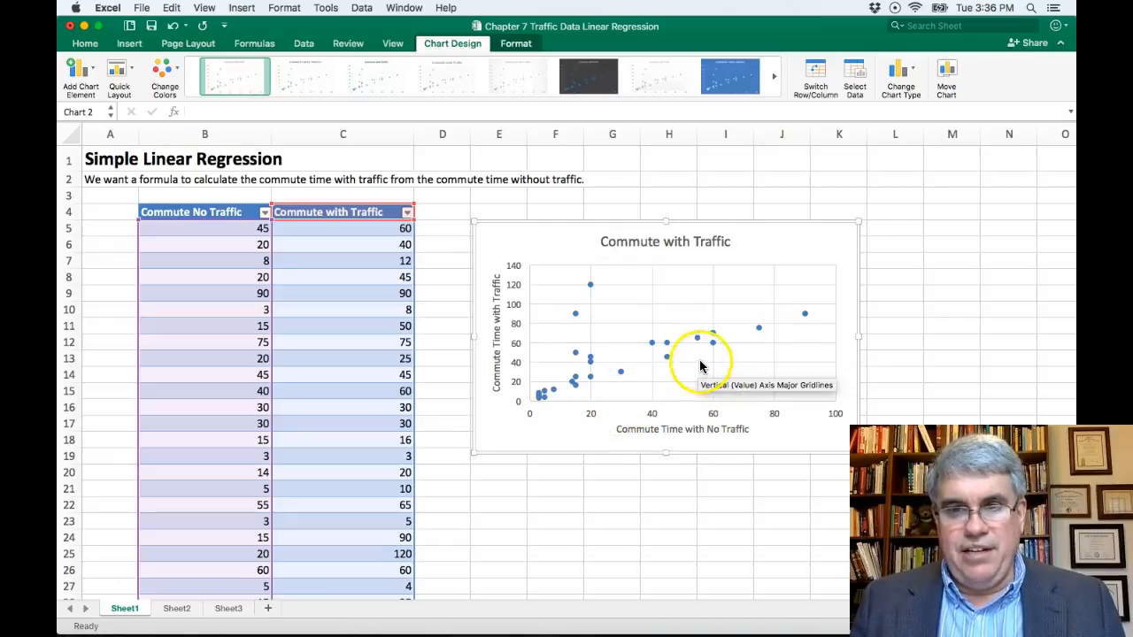
# Add a linear trendline to the scatter chart through the detailed trendline options.
pyautogui.click(80, 73)
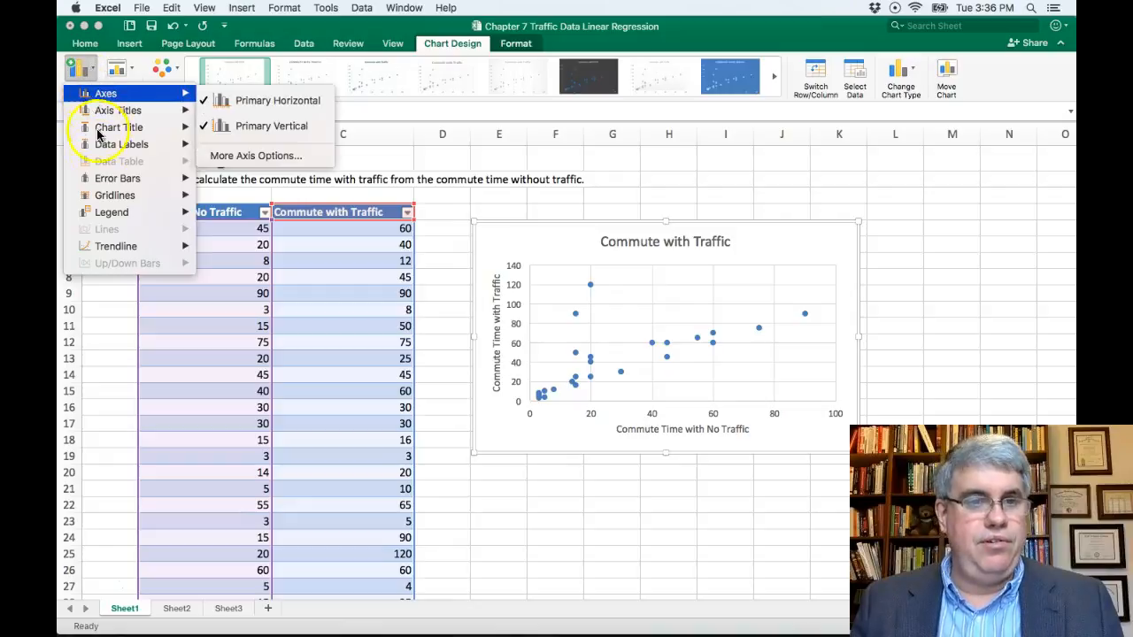
pyautogui.moveTo(114, 246)
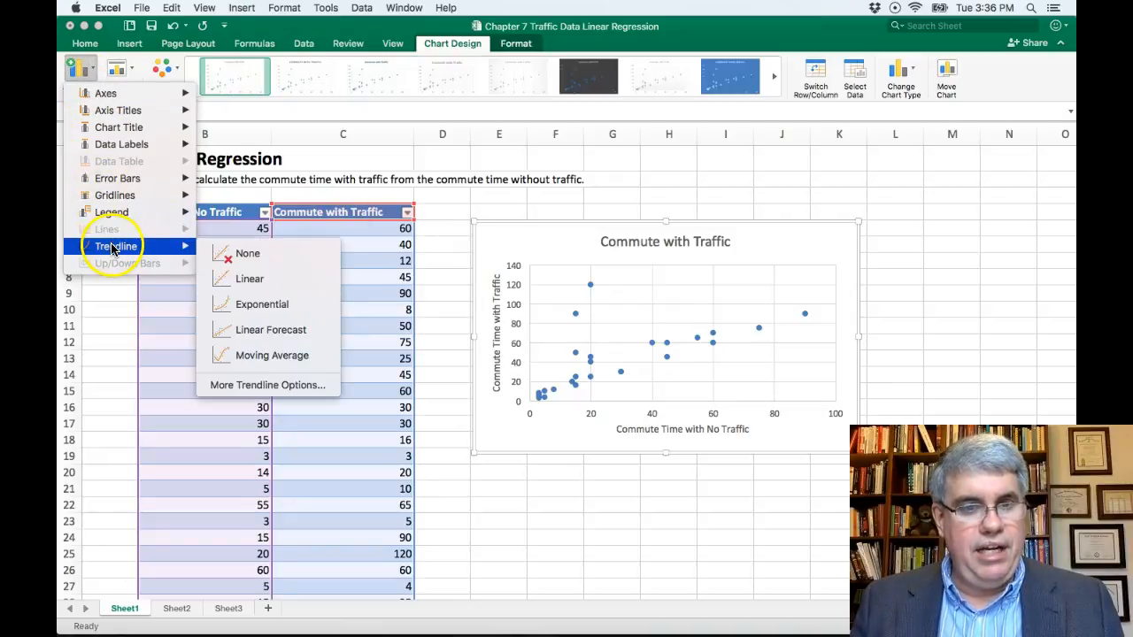
pyautogui.click(250, 386)
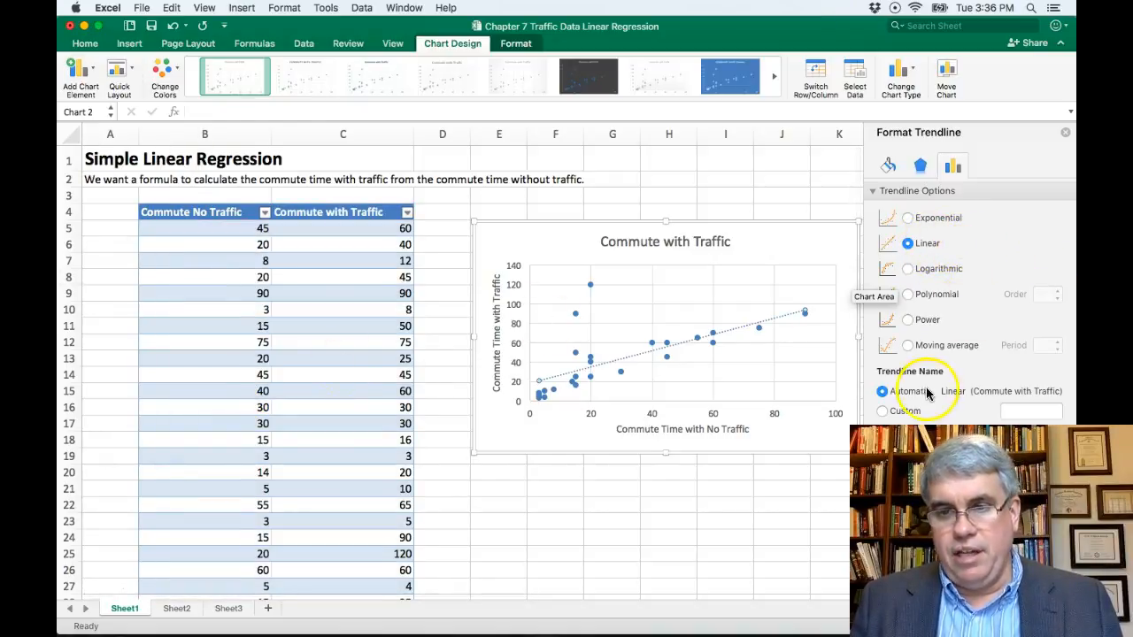
pyautogui.moveTo(945, 504); pyautogui.dragTo(749, 584)
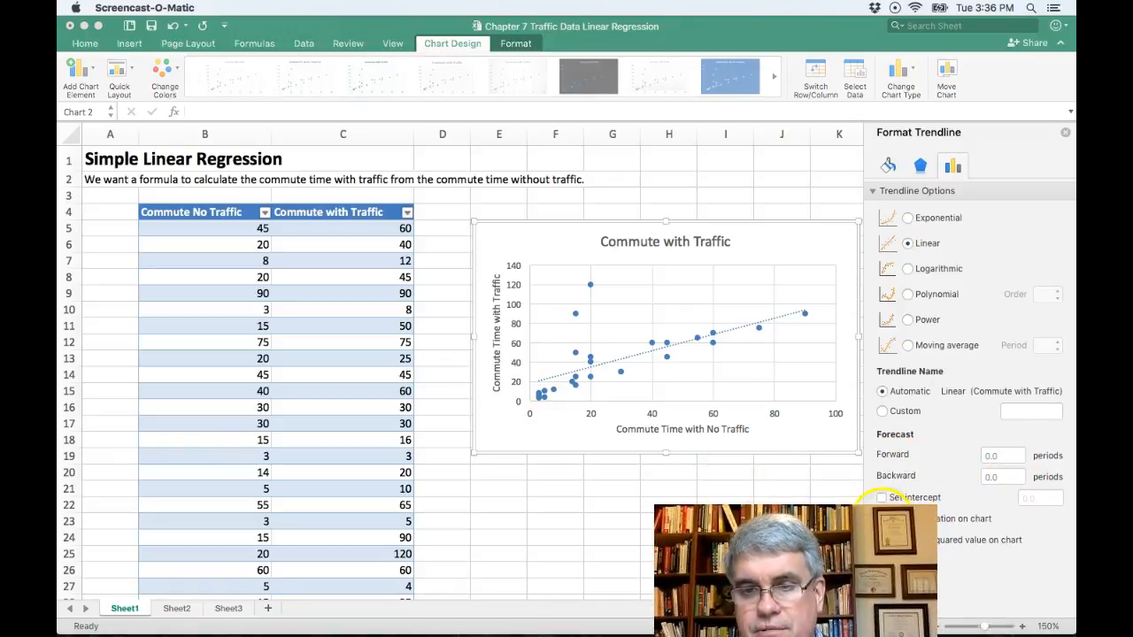
# Display the trendline's equation and R-squared value on the chart and move their label up clear of the line.
pyautogui.click(882, 519)
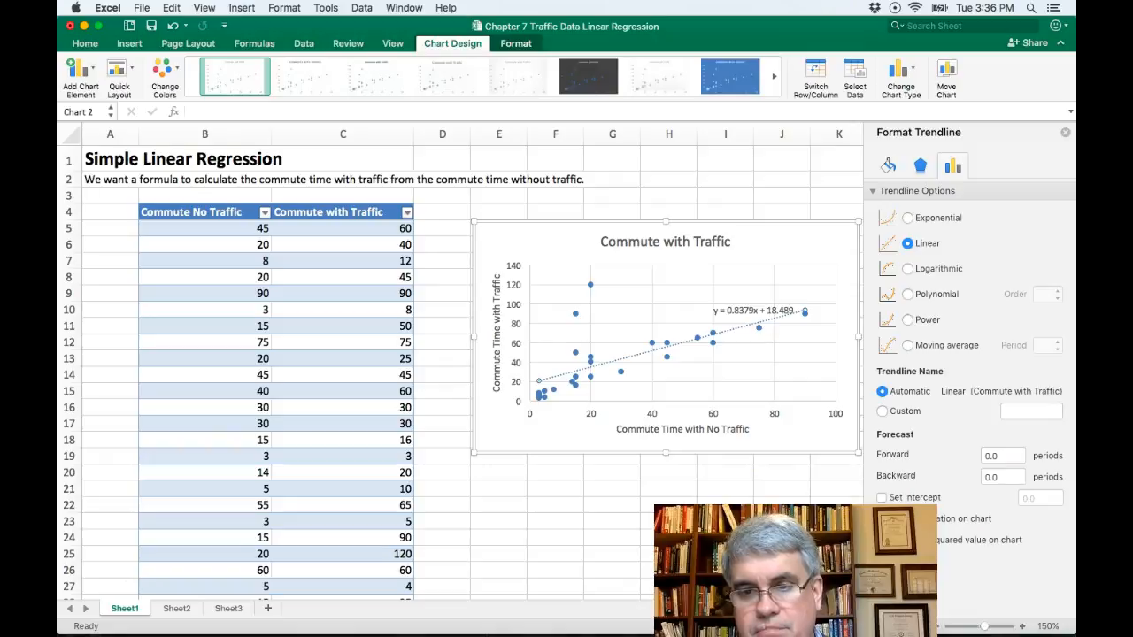
pyautogui.click(881, 540)
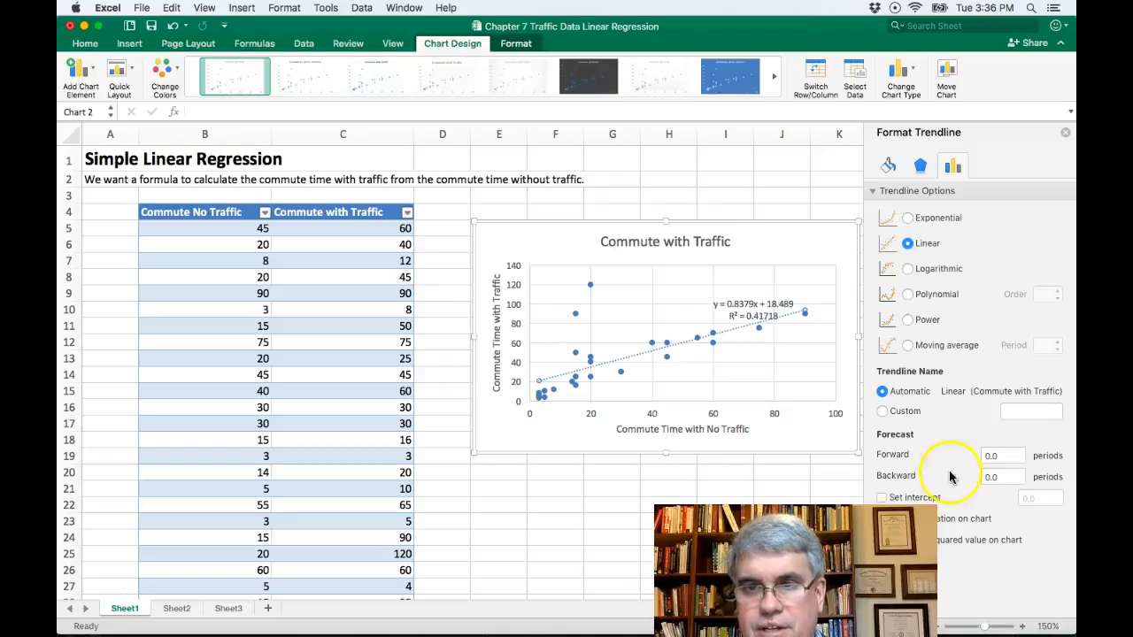
pyautogui.click(1066, 134)
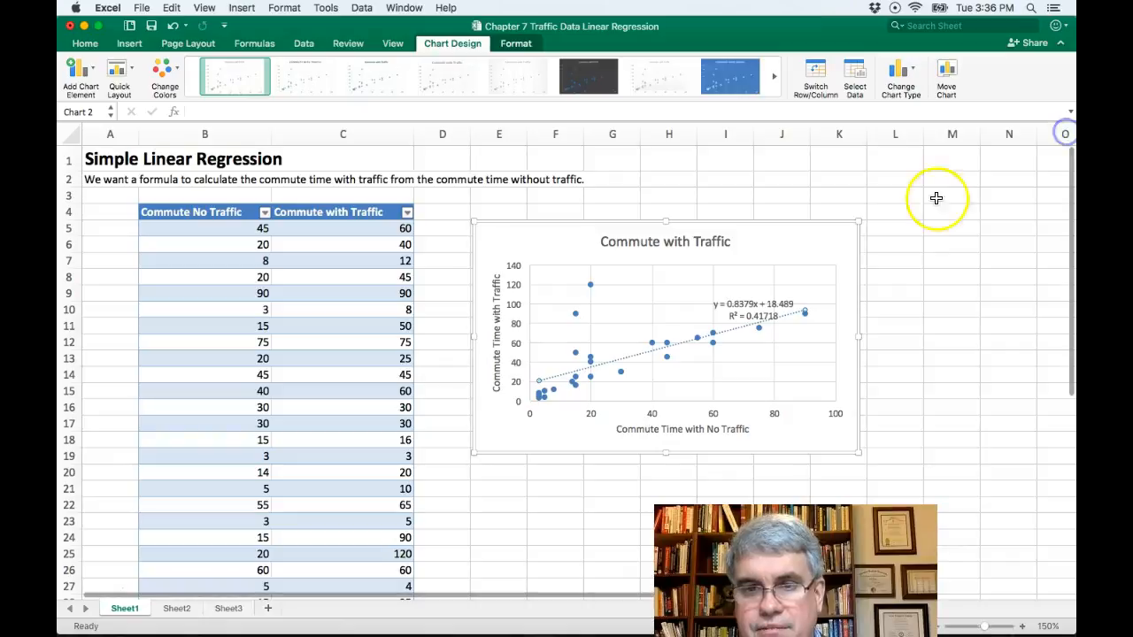
pyautogui.moveTo(759, 305); pyautogui.dragTo(743, 293)
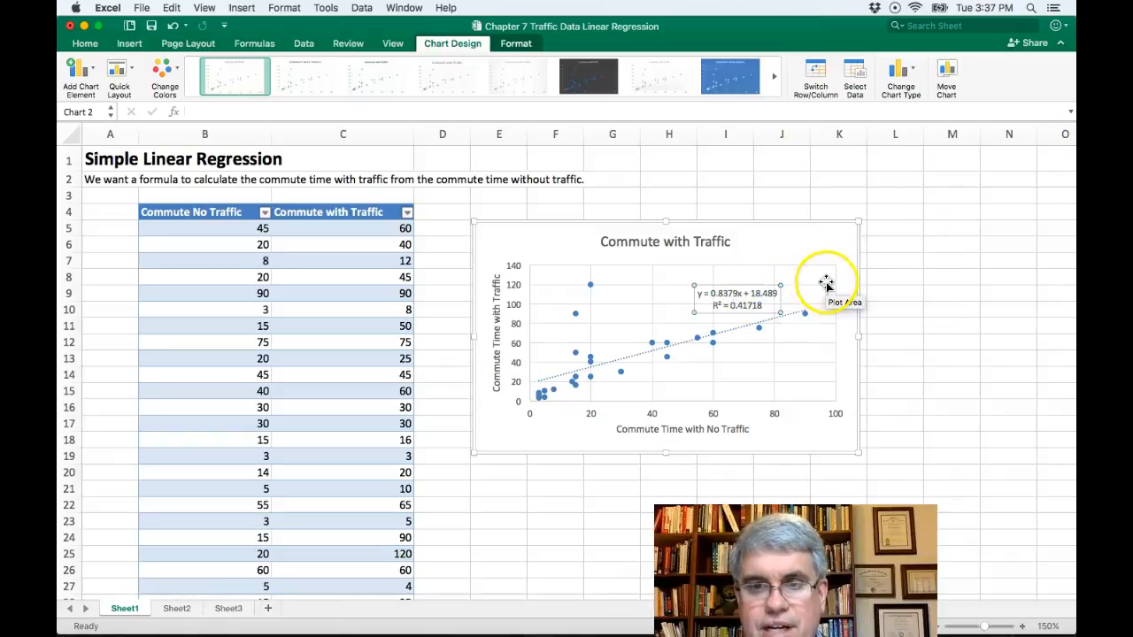